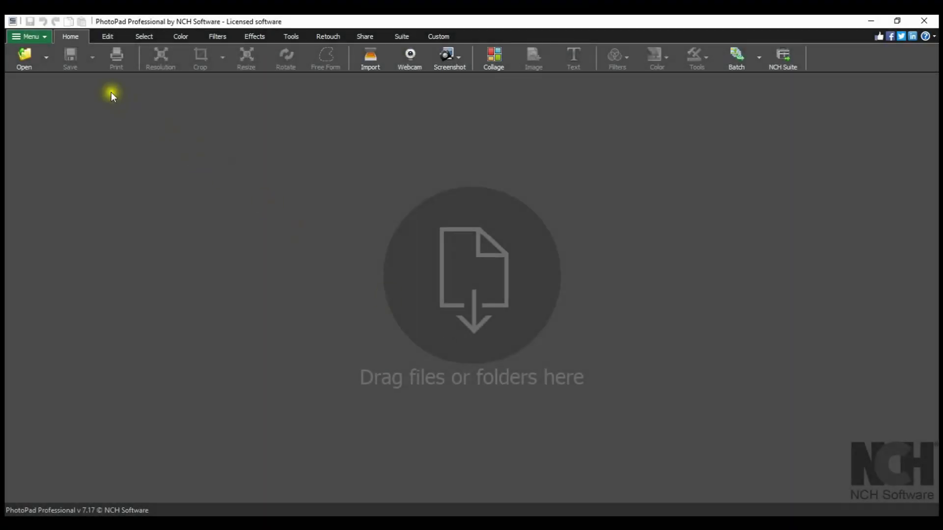
# - Open main.jpg and add overlay.png on top as a 3000 x 2332 overlay layer
pyautogui.click(24, 58)
pyautogui.doubleClick(156, 116)
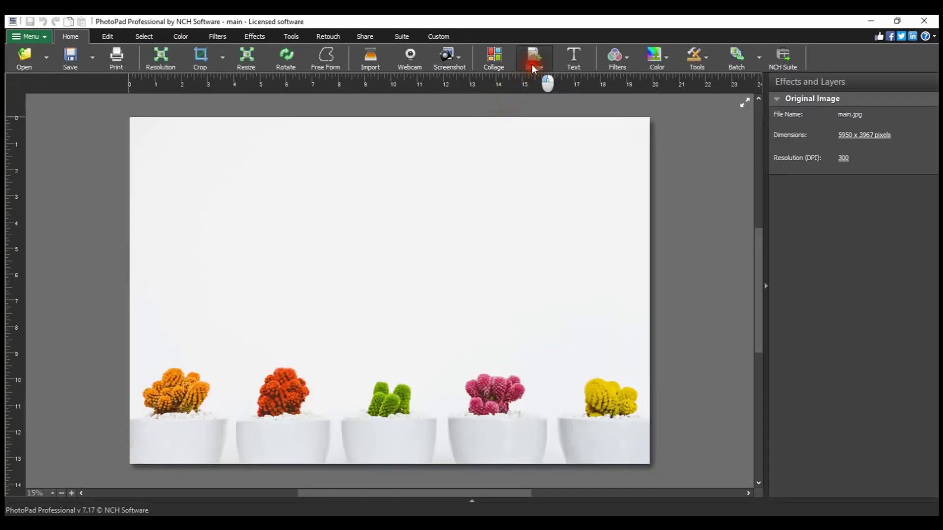
pyautogui.click(532, 61)
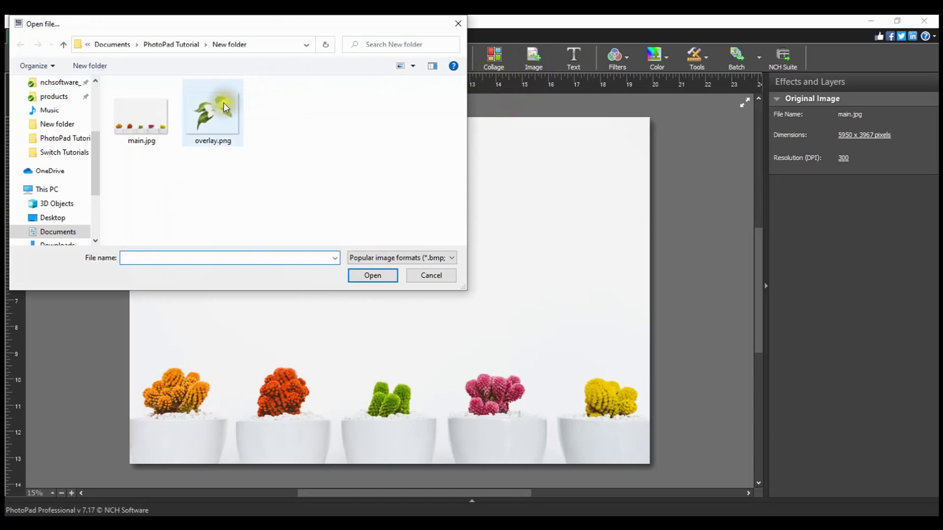
pyautogui.click(223, 102)
pyautogui.click(371, 275)
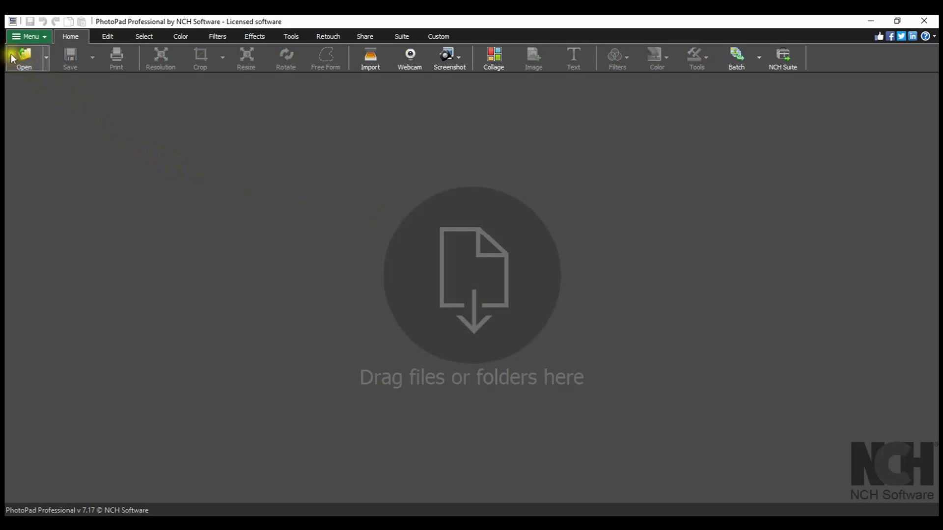
# - Reopen main.jpg, load overlay.png as an overlay and drag it above the cactus pots
pyautogui.click(12, 58)
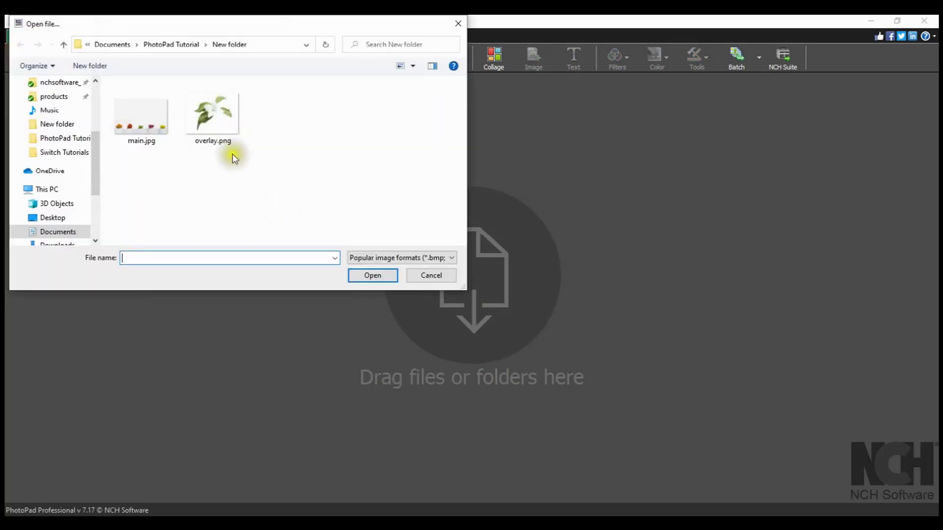
pyautogui.doubleClick(136, 117)
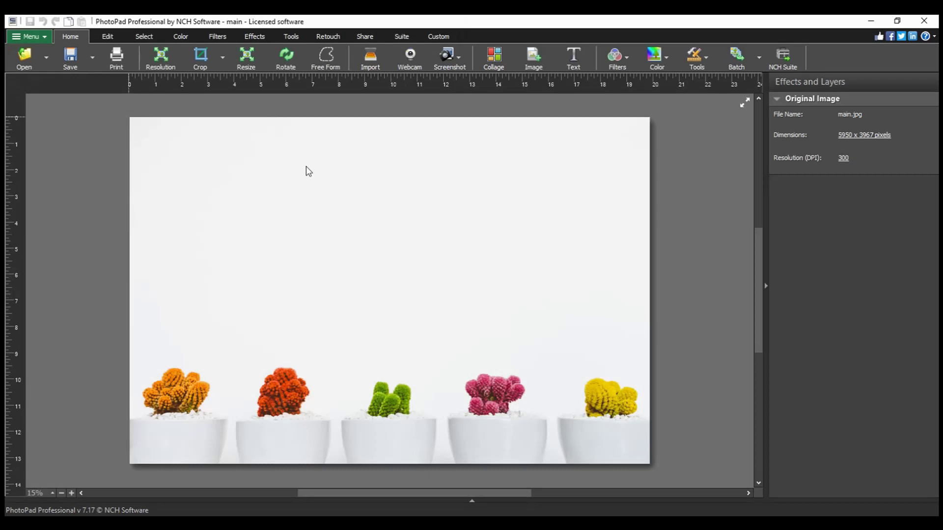
pyautogui.click(533, 58)
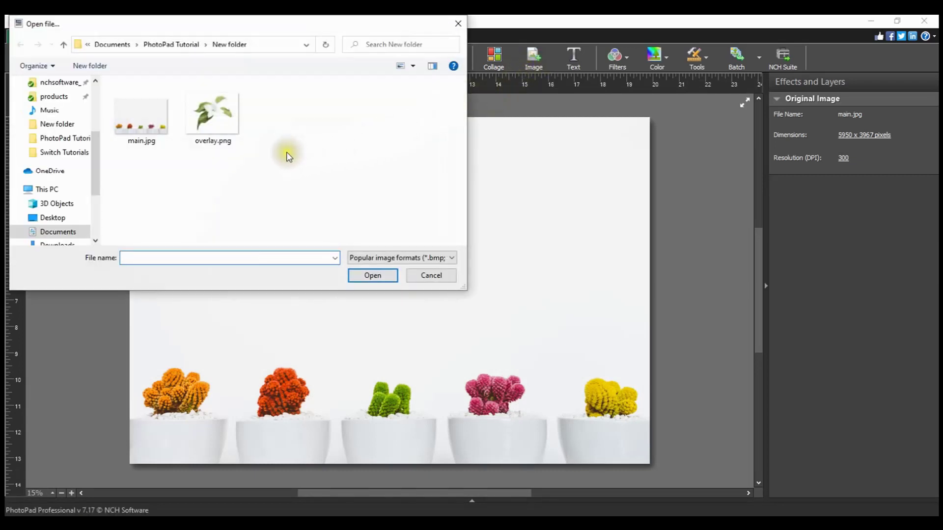
pyautogui.click(218, 117)
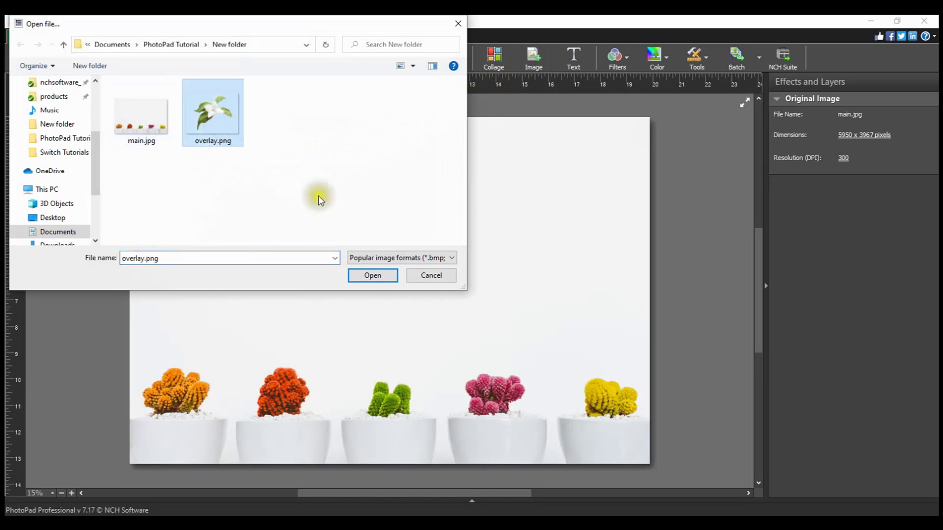
pyautogui.click(370, 274)
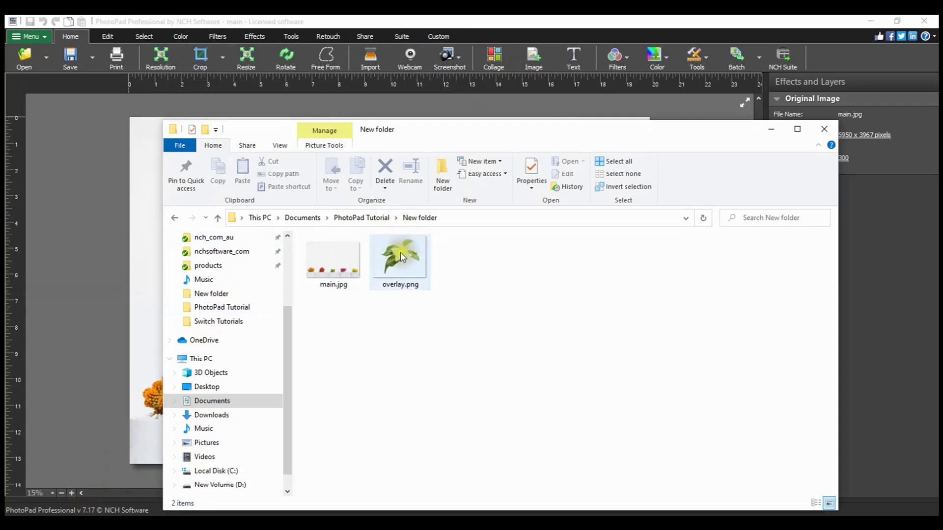
pyautogui.moveTo(400, 258); pyautogui.dragTo(698, 241)
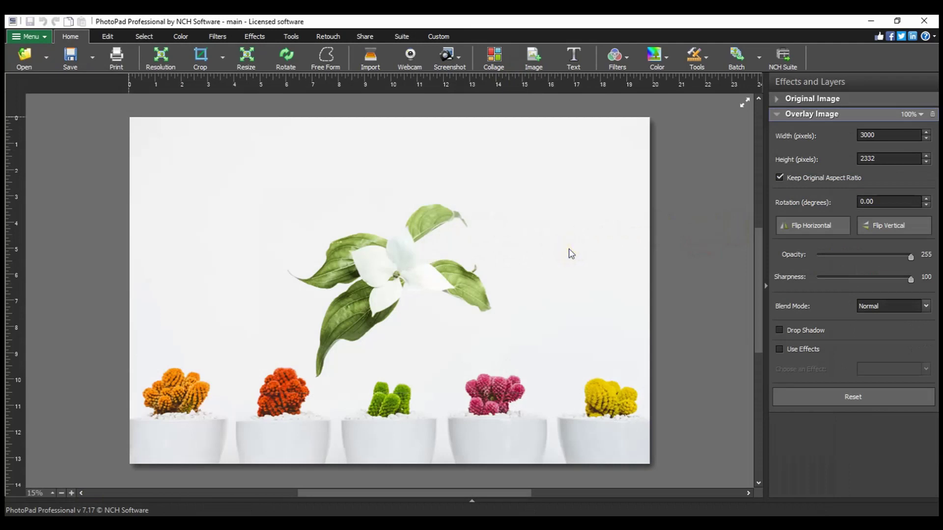
# - Move the flower overlay up and right, then adjust its size from the corner handle
pyautogui.click(371, 276)
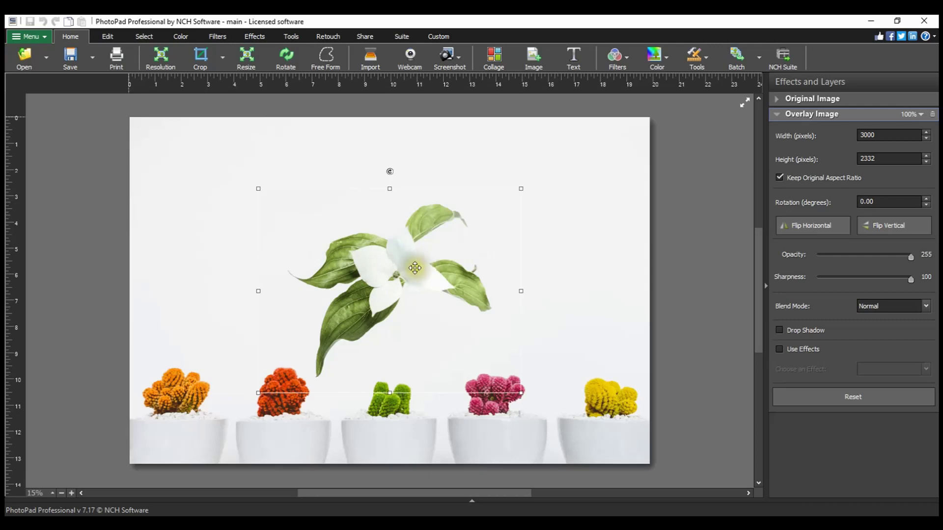
pyautogui.click(376, 254)
pyautogui.moveTo(377, 254); pyautogui.dragTo(435, 246)
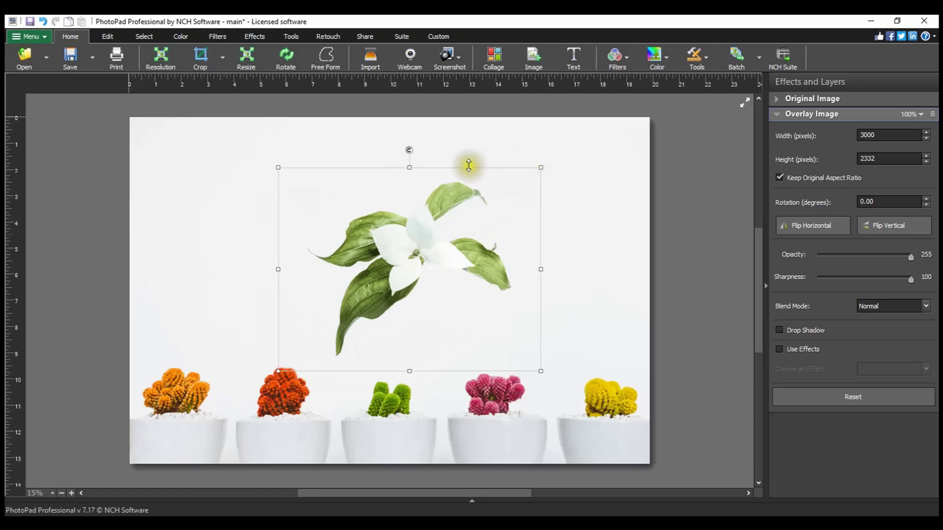
pyautogui.moveTo(279, 167)
pyautogui.mouseDown()
pyautogui.moveTo(239, 151)
pyautogui.moveTo(277, 168)
pyautogui.mouseUp()
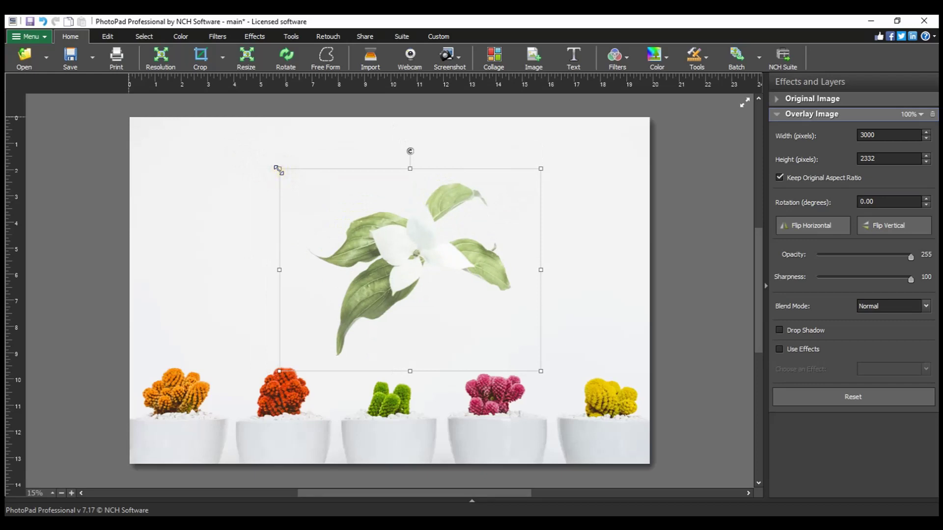
pyautogui.moveTo(280, 169); pyautogui.dragTo(278, 168)
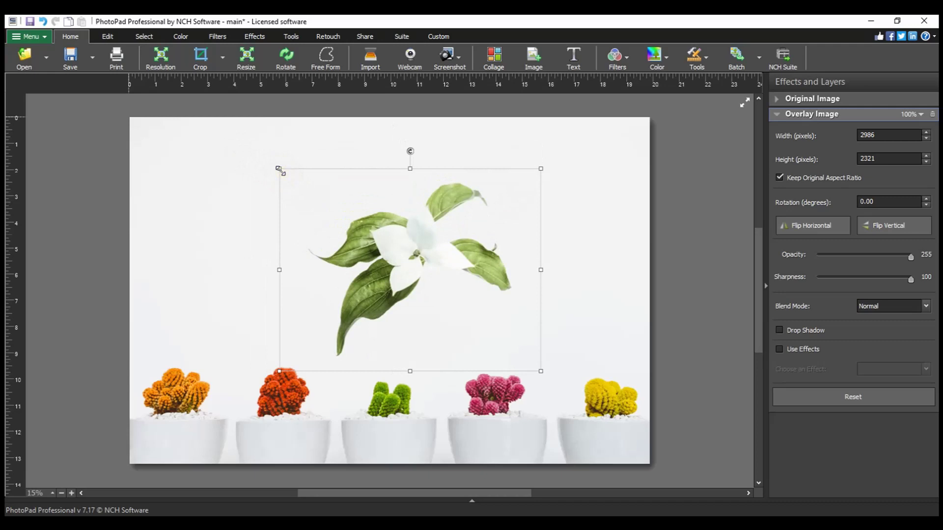
# - Set the overlay width to 1999 (height 1554) with Keep Original Aspect Ratio checked
pyautogui.moveTo(890, 133); pyautogui.dragTo(848, 132)
pyautogui.write('200')
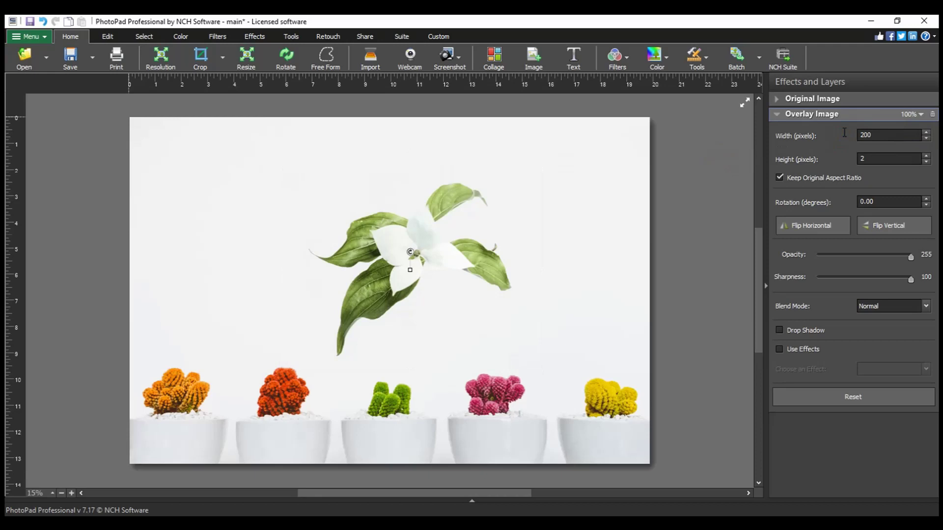
pyautogui.write('00')
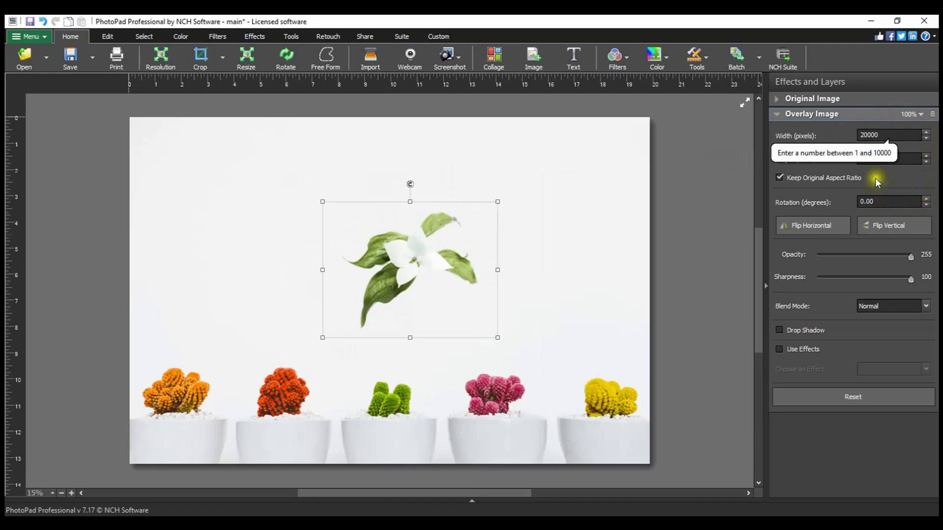
pyautogui.click(796, 178)
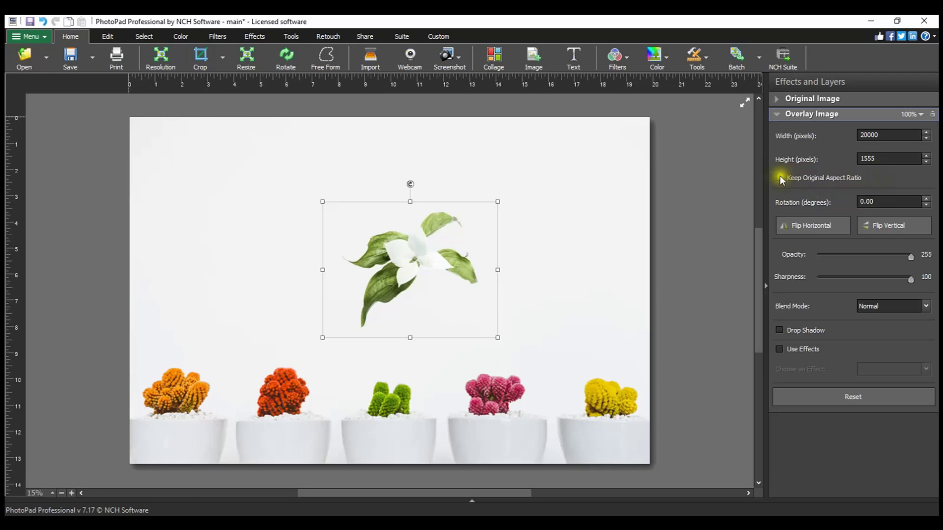
pyautogui.click(780, 179)
pyautogui.click(780, 178)
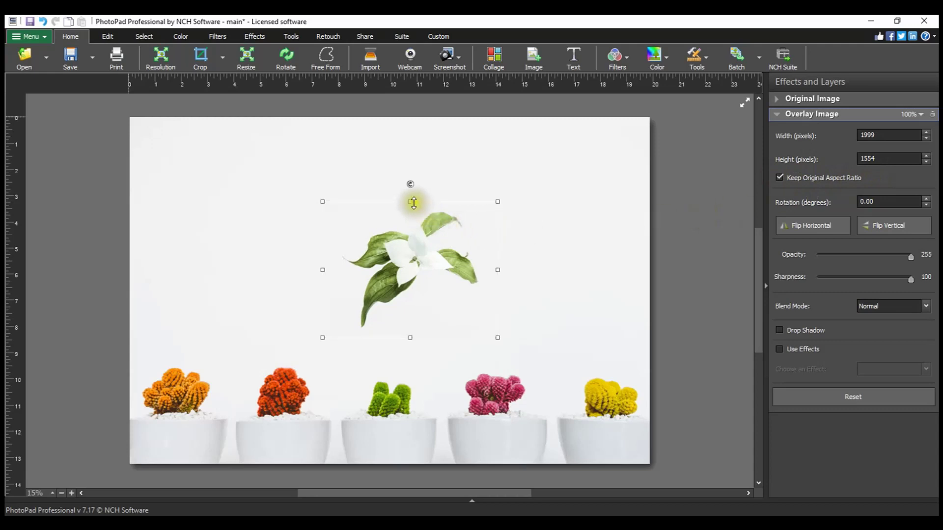
# - Turn the flower overlay to 354.34 degrees, then mirror it left-right and upside down
pyautogui.click(409, 184)
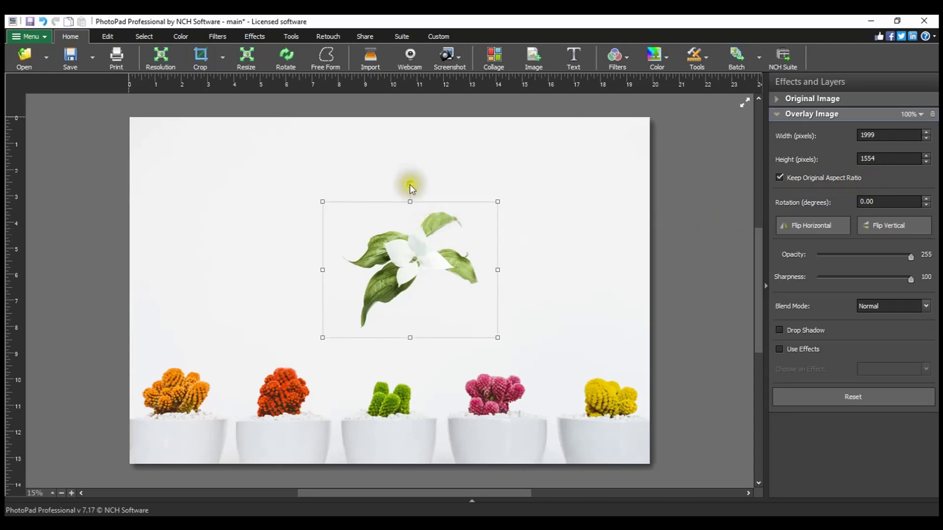
pyautogui.moveTo(410, 184)
pyautogui.mouseDown()
pyautogui.moveTo(360, 189)
pyautogui.moveTo(395, 177)
pyautogui.moveTo(452, 193)
pyautogui.moveTo(399, 185)
pyautogui.mouseUp()
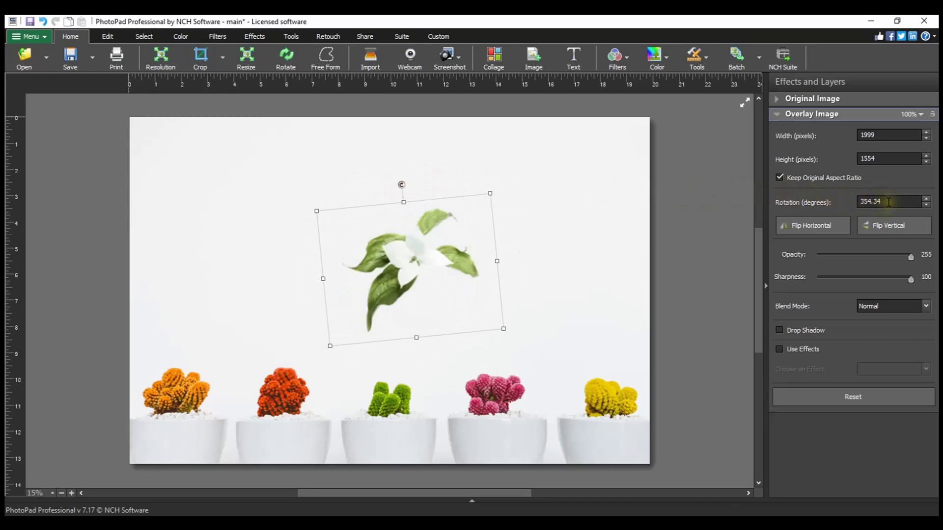
pyautogui.click(872, 202)
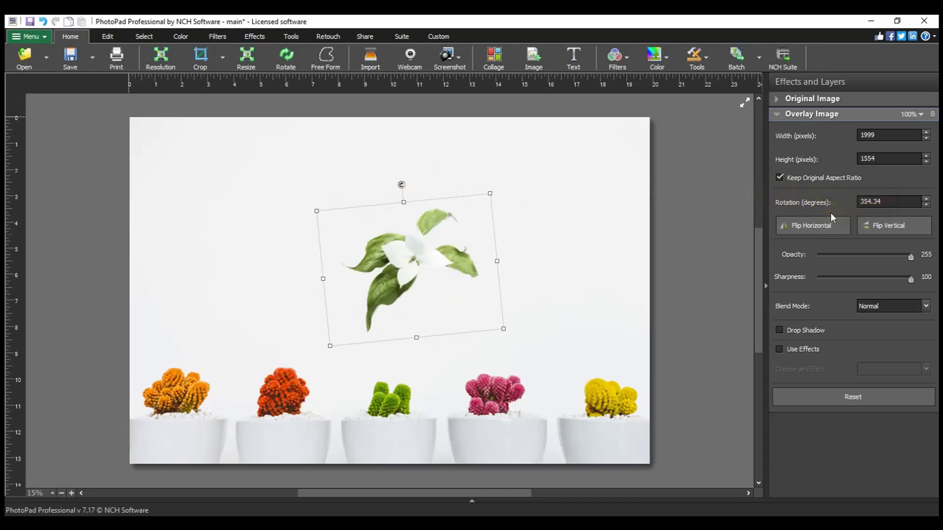
pyautogui.click(828, 226)
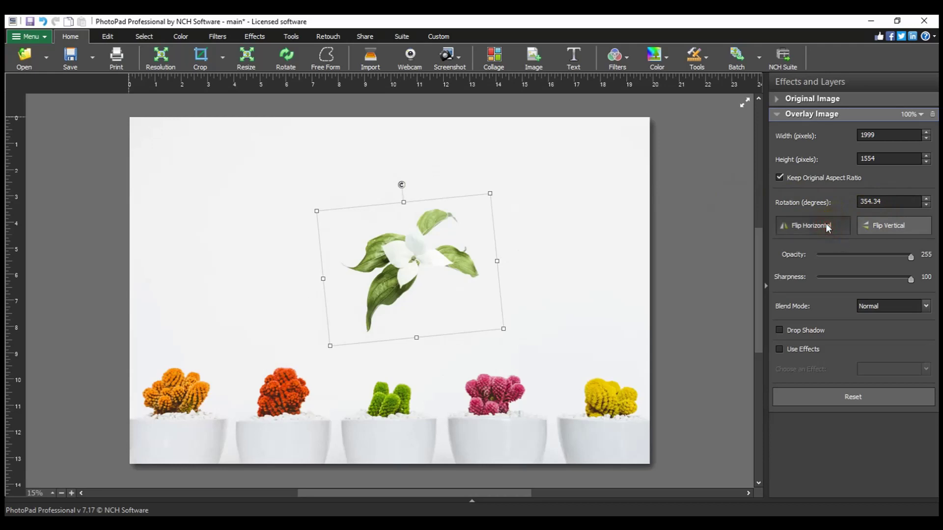
pyautogui.click(872, 227)
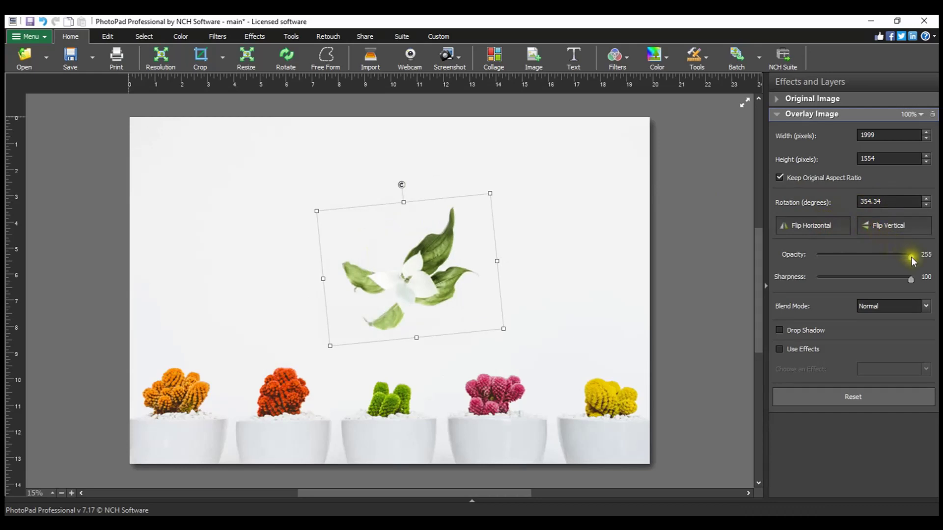
pyautogui.moveTo(910, 258); pyautogui.dragTo(898, 261)
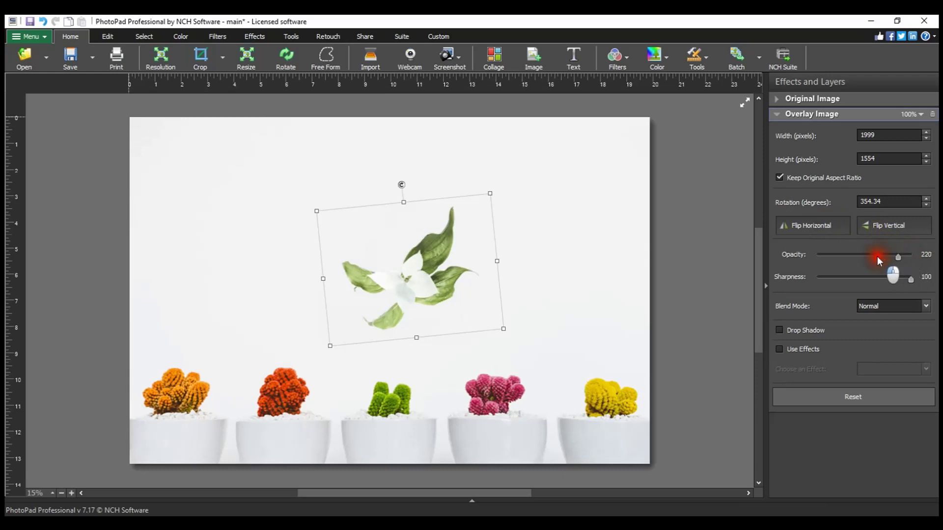
pyautogui.moveTo(876, 255); pyautogui.dragTo(920, 256)
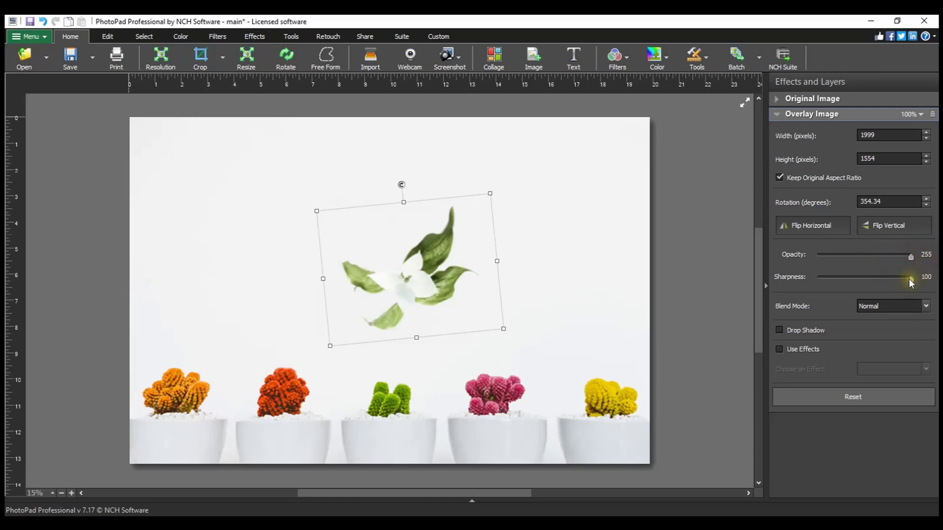
pyautogui.moveTo(911, 282)
pyautogui.mouseDown()
pyautogui.moveTo(883, 282)
pyautogui.moveTo(924, 283)
pyautogui.mouseUp()
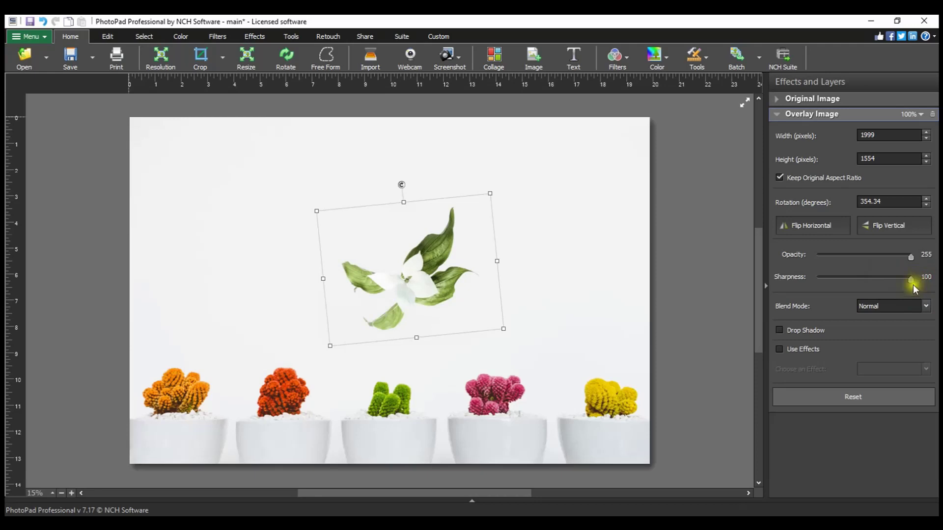
pyautogui.click(884, 305)
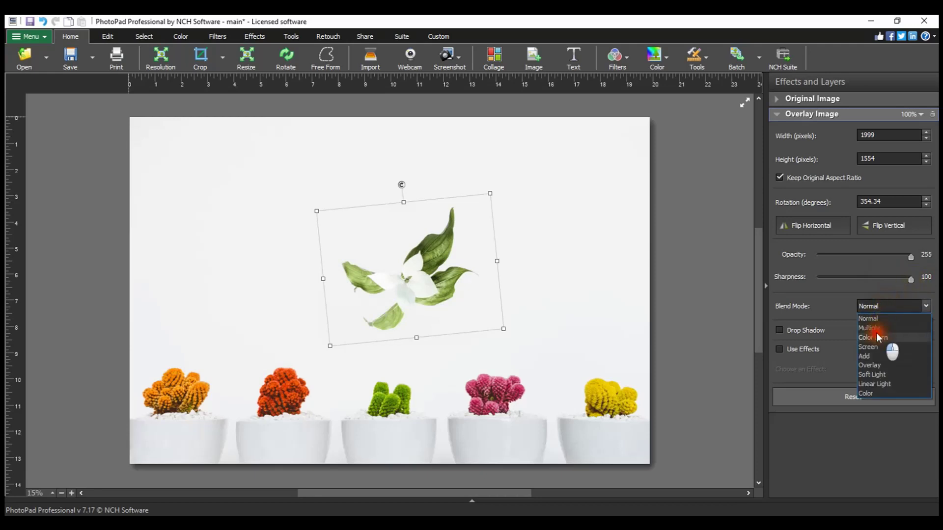
pyautogui.click(872, 337)
pyautogui.click(878, 307)
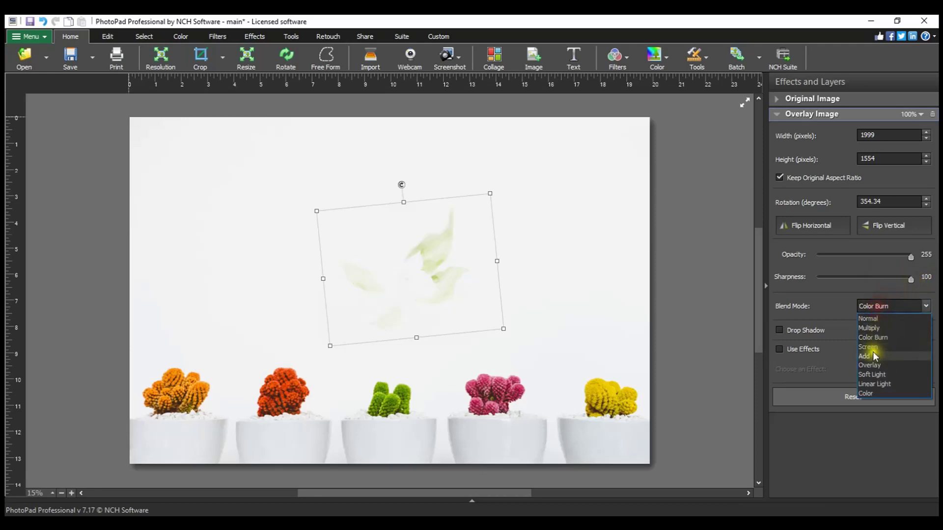
pyautogui.click(874, 347)
pyautogui.click(880, 304)
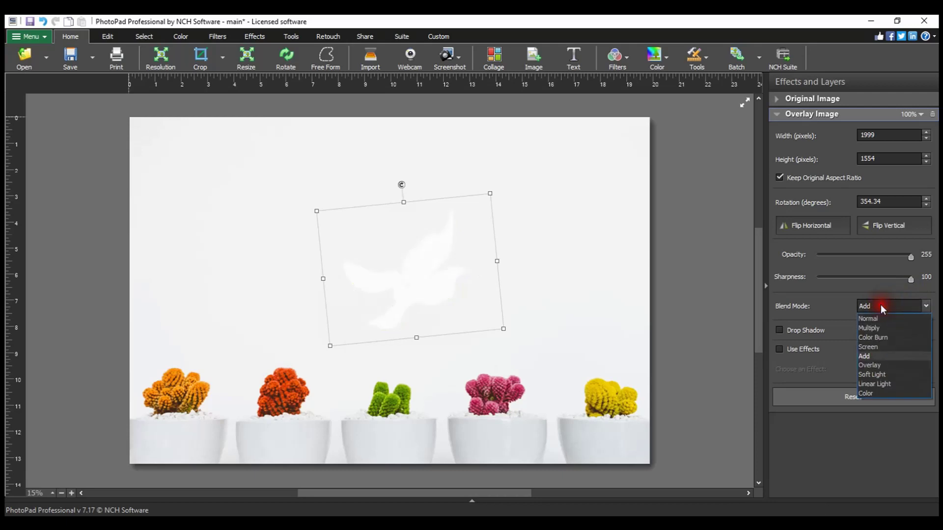
pyautogui.click(869, 320)
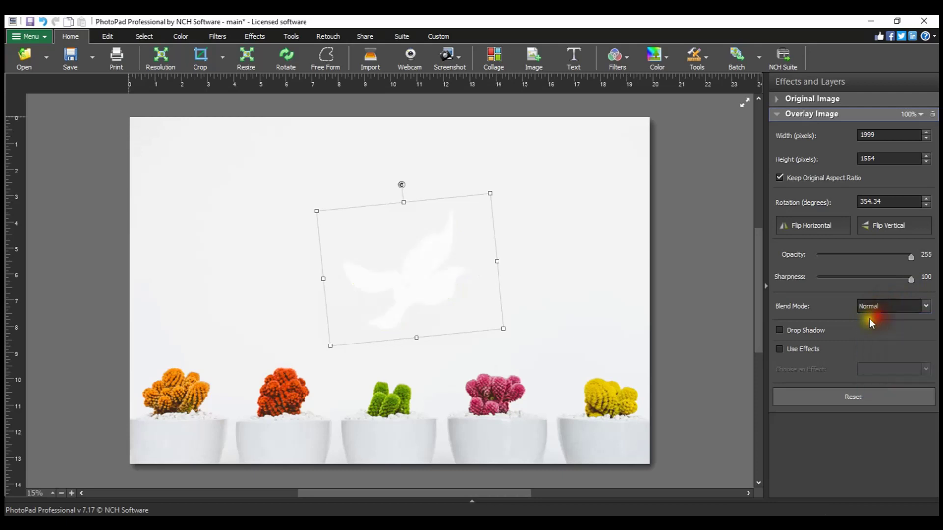
# - Enable Drop Shadow on the flower overlay and turn on Use Effects with Sepia at strength 100
pyautogui.click(779, 329)
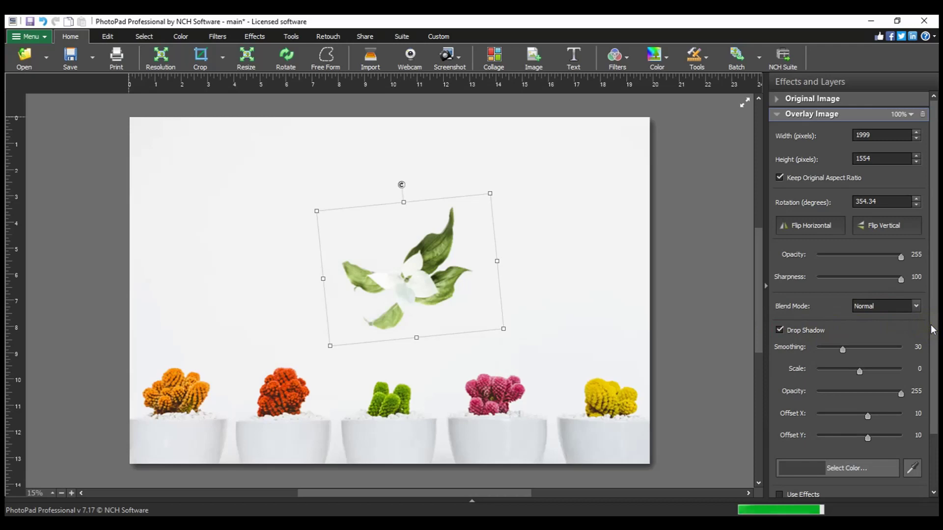
pyautogui.moveTo(932, 327); pyautogui.dragTo(917, 399)
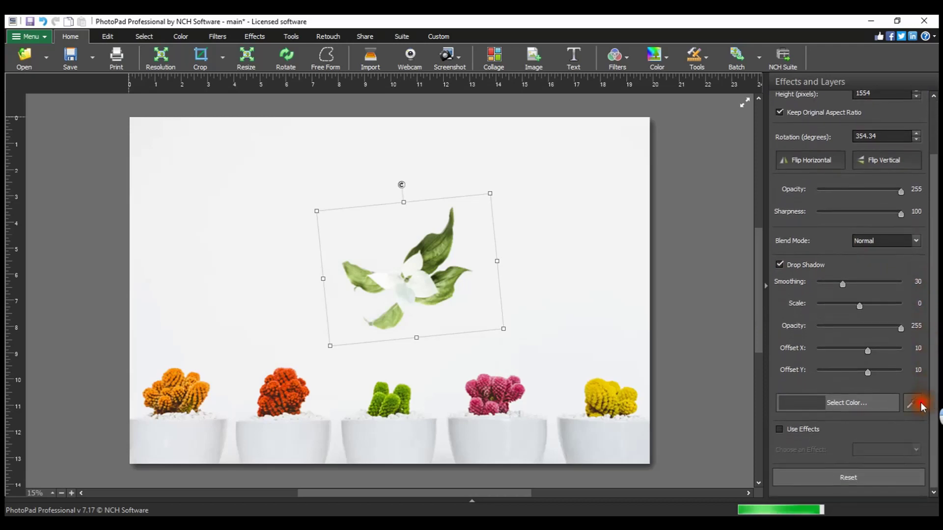
pyautogui.click(791, 431)
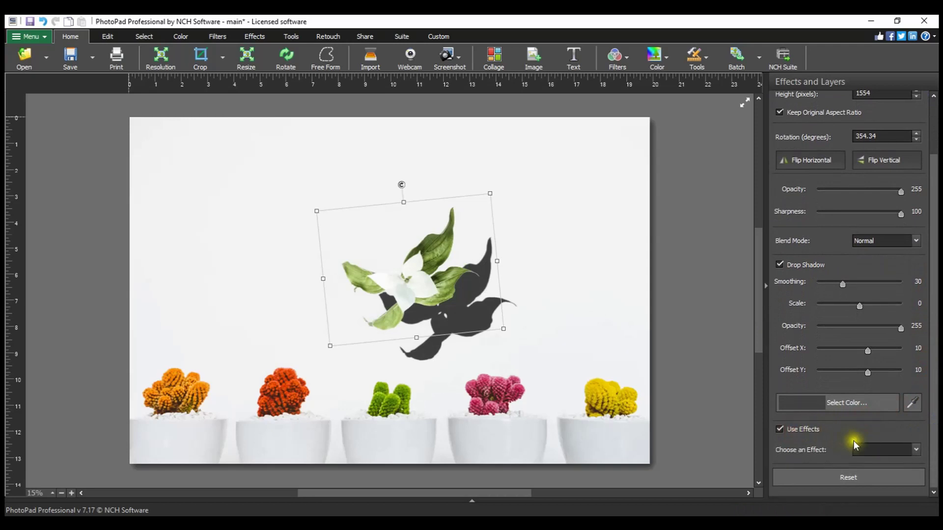
pyautogui.click(882, 450)
pyautogui.click(871, 410)
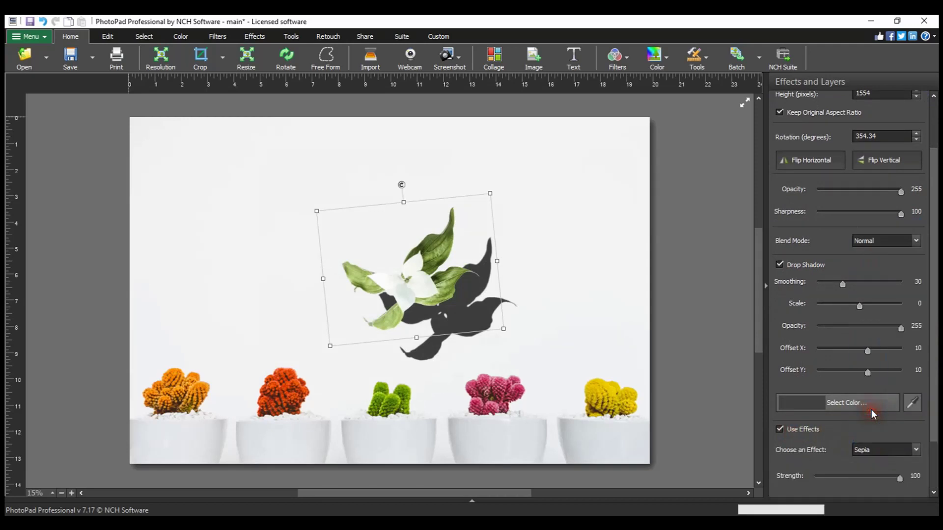